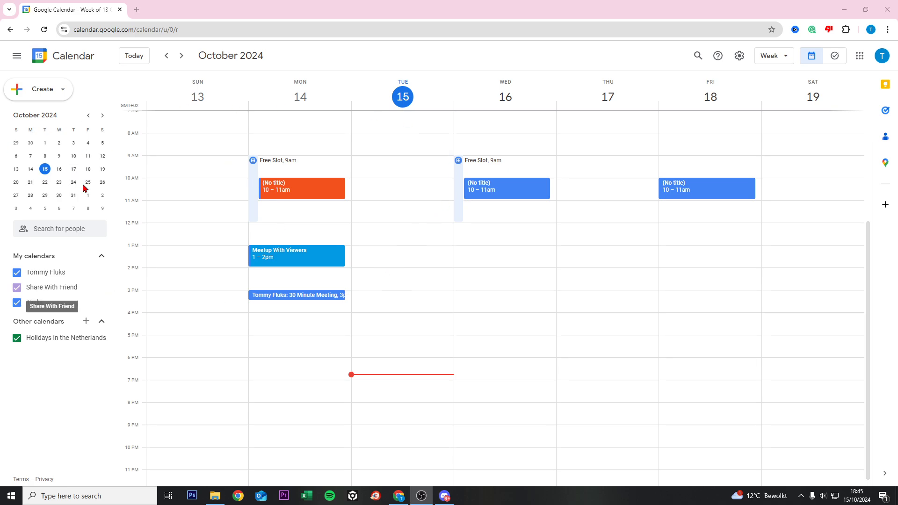
# Search the web for 'extensions', open the Chrome Web Store and search it for 'zoom'.
pyautogui.click(135, 10)
pyautogui.write('extensions')
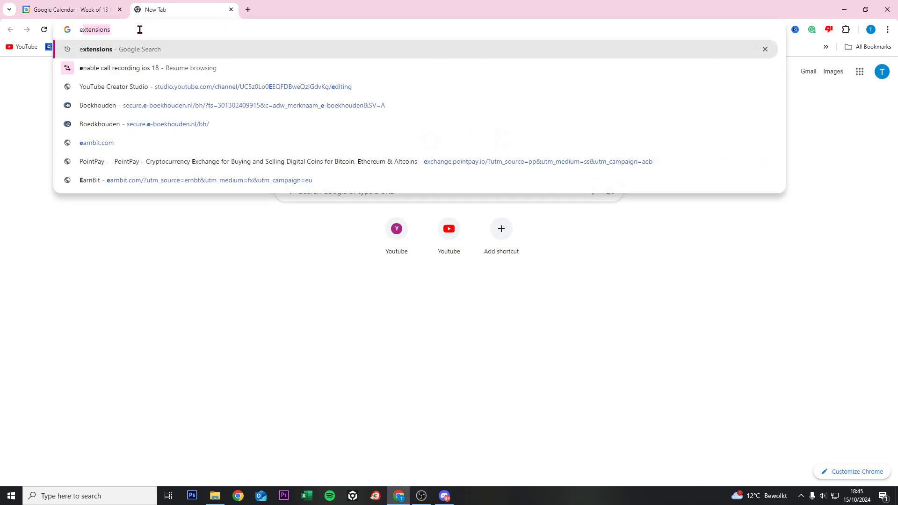
pyautogui.press('Return')
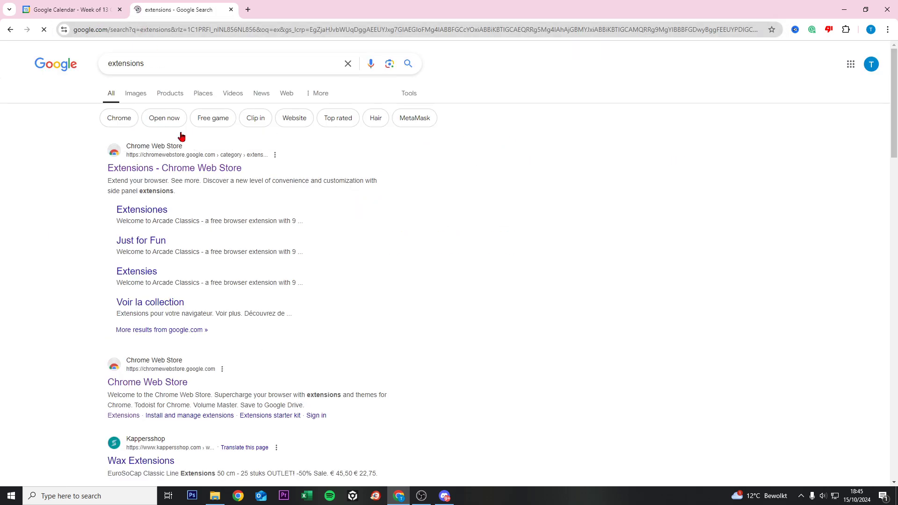
pyautogui.click(189, 169)
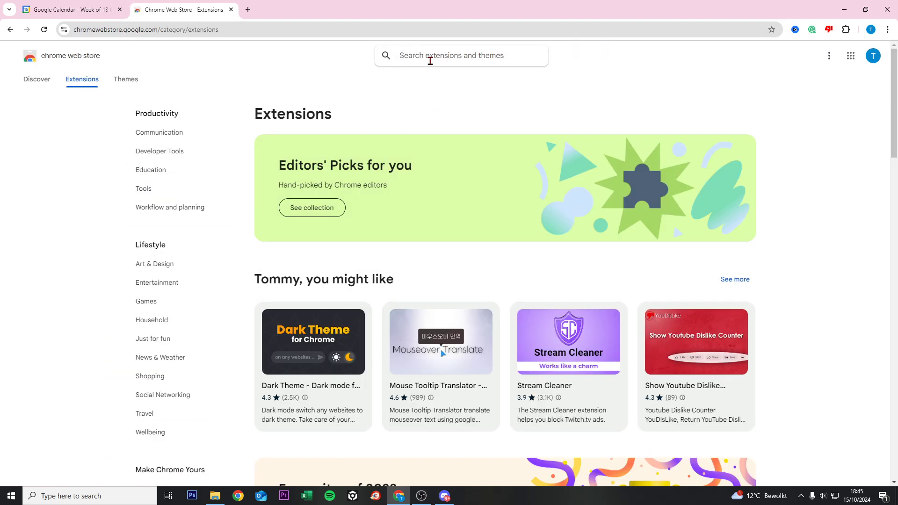
pyautogui.write('zo')
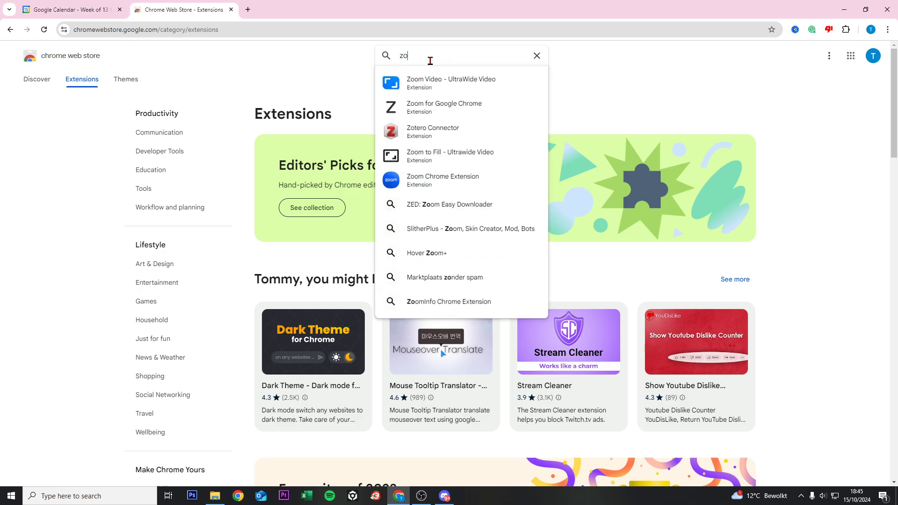
pyautogui.write('om')
pyautogui.press('Return')
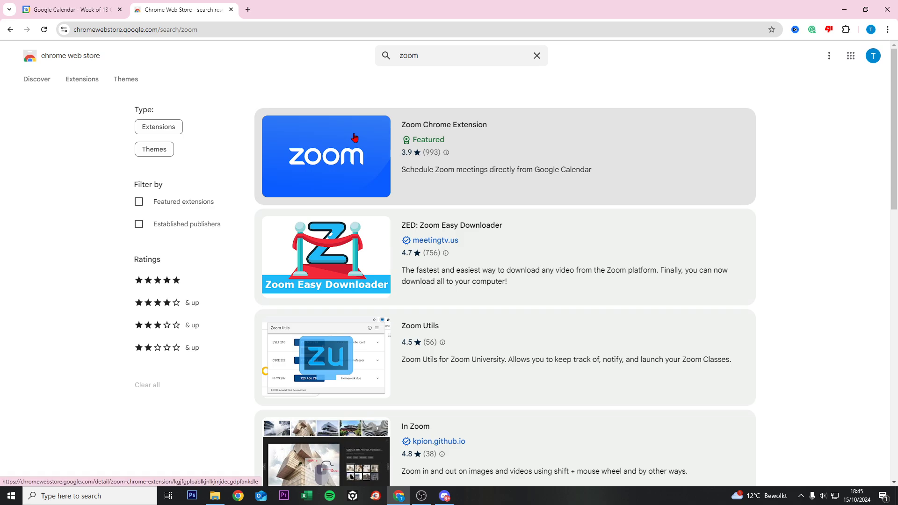
# Add the Zoom Chrome Extension to Chrome and dismiss the installation notice.
pyautogui.click(309, 143)
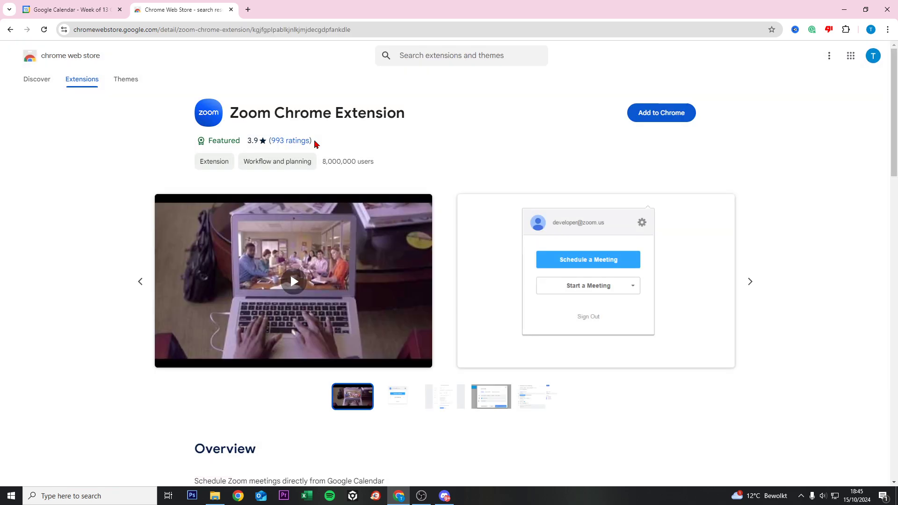
pyautogui.click(663, 118)
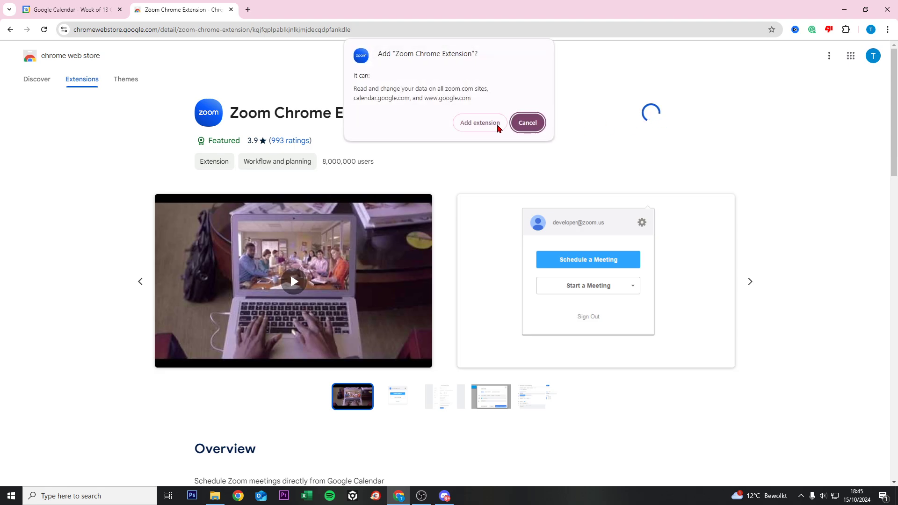
pyautogui.click(495, 127)
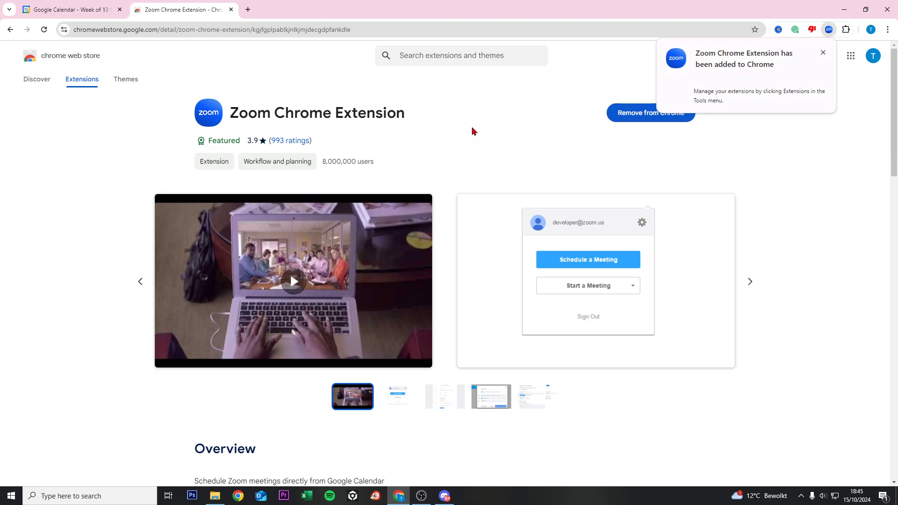
pyautogui.click(823, 53)
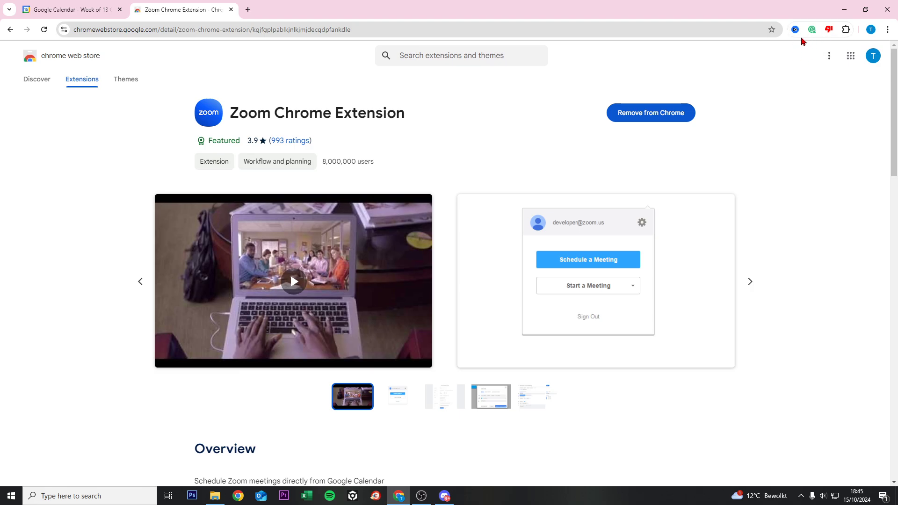
# Pin the Zoom Chrome Extension to the Chrome toolbar.
pyautogui.click(846, 29)
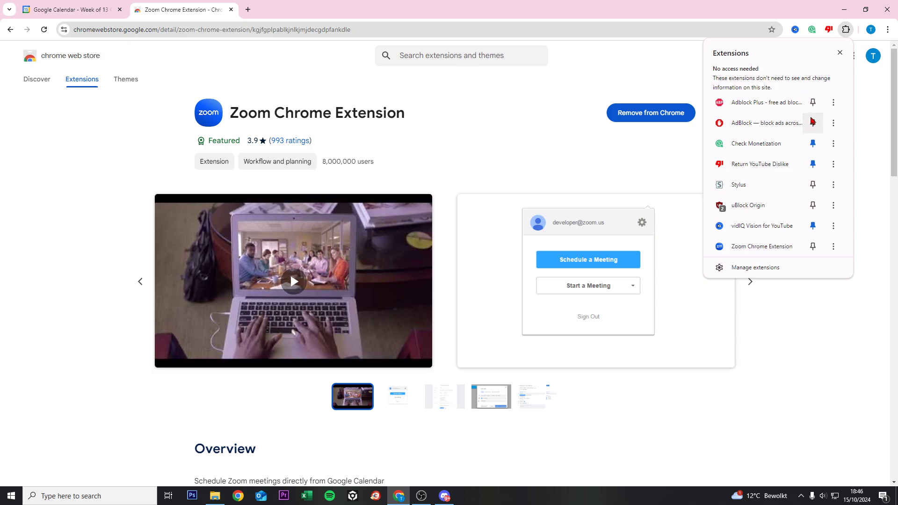
pyautogui.click(812, 246)
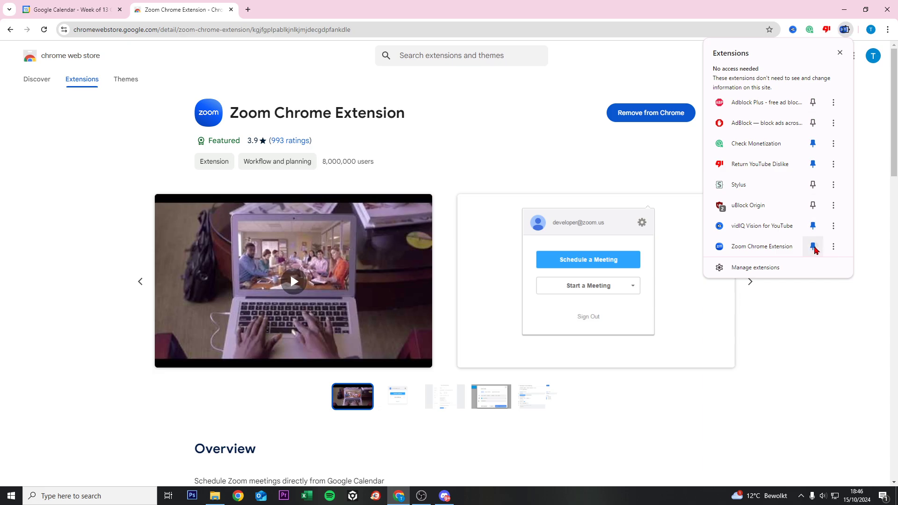
pyautogui.click(799, 302)
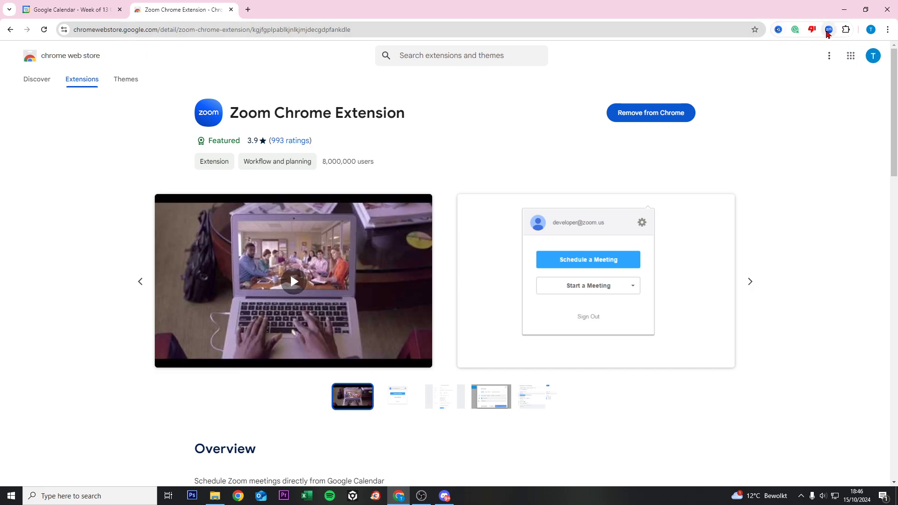
# Sign in to a Zoom account from the Zoom extension panel and confirm the sign-in.
pyautogui.click(829, 30)
pyautogui.click(768, 117)
pyautogui.click(830, 30)
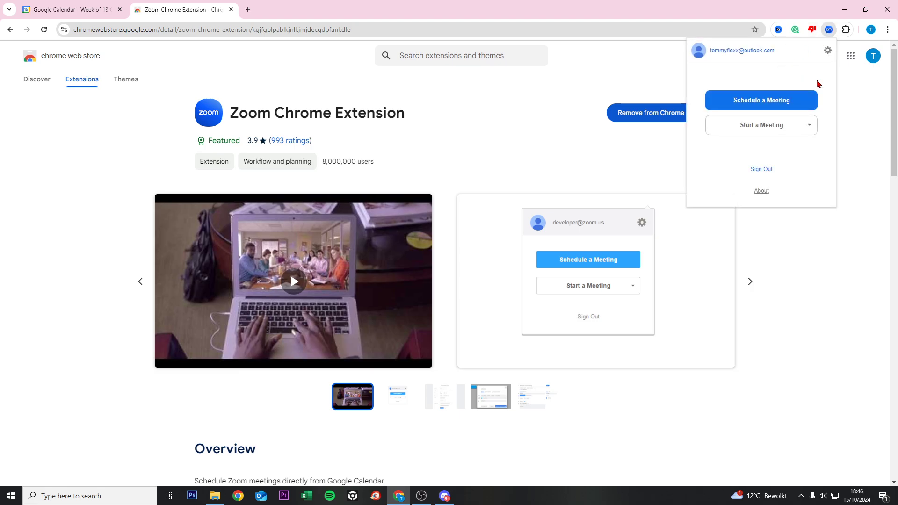
pyautogui.click(851, 118)
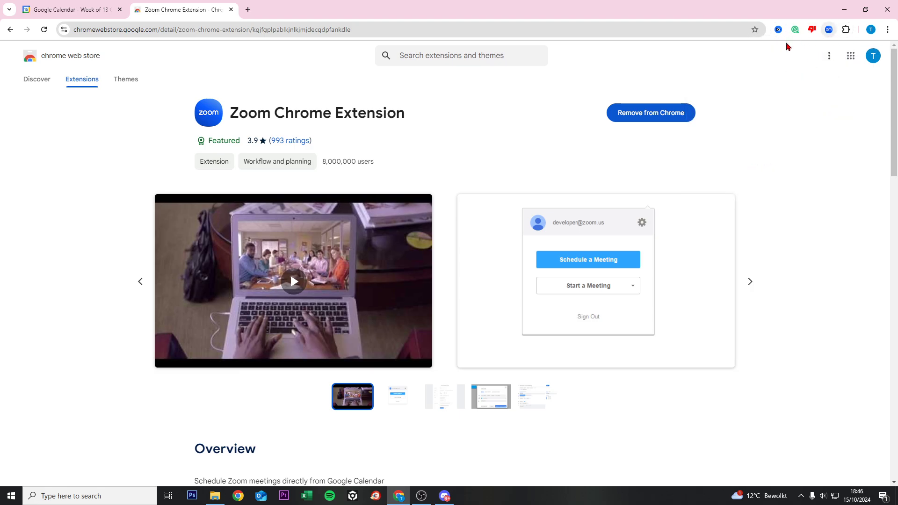
# Back in Google Calendar, create an event for Tuesday 15 October, 7–8pm, in the full details editor.
pyautogui.click(70, 10)
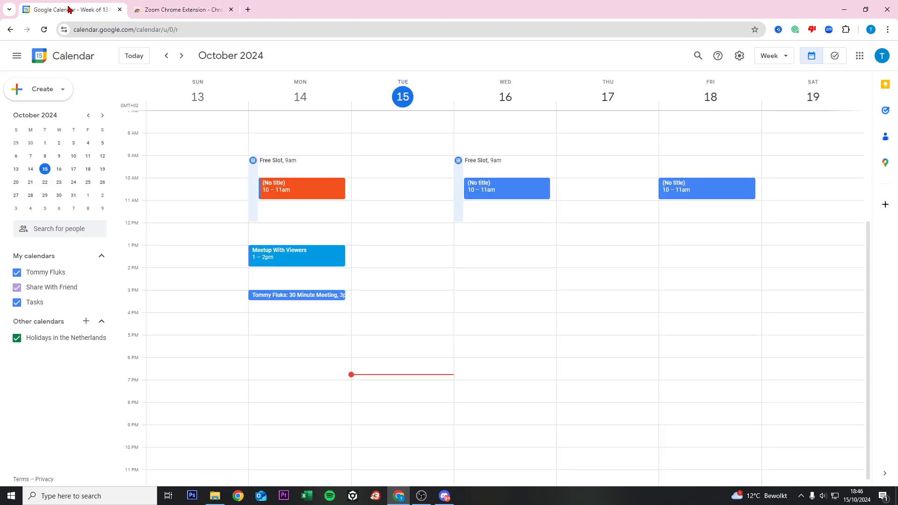
pyautogui.click(50, 92)
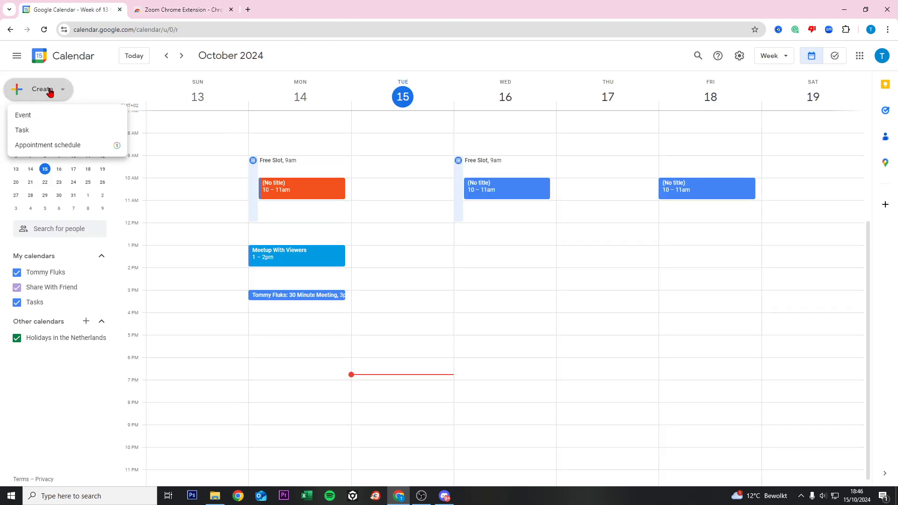
pyautogui.click(39, 118)
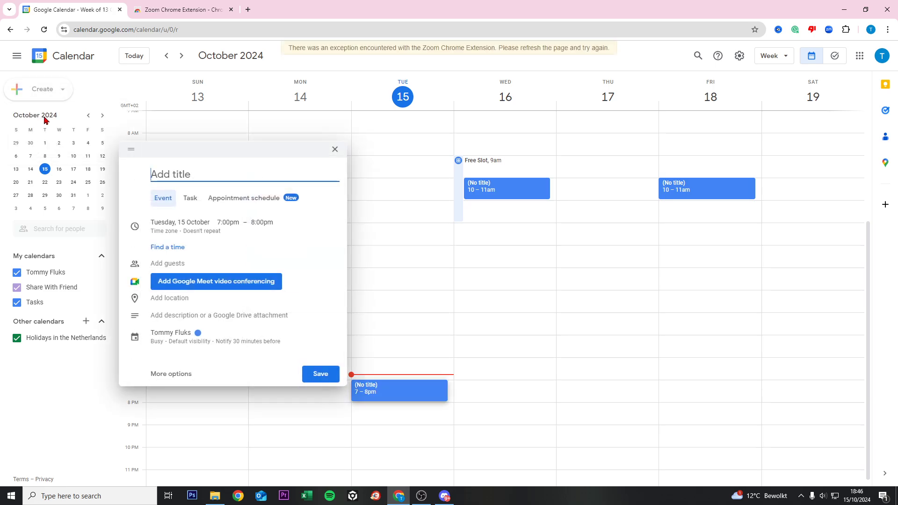
pyautogui.click(181, 379)
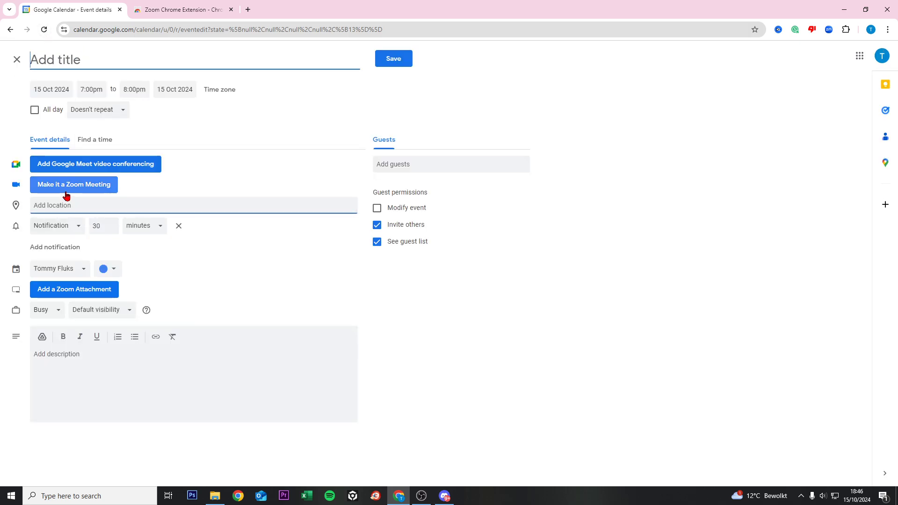
# Make the event a Zoom meeting, review its passcode in Schedule Options and continue.
pyautogui.click(93, 186)
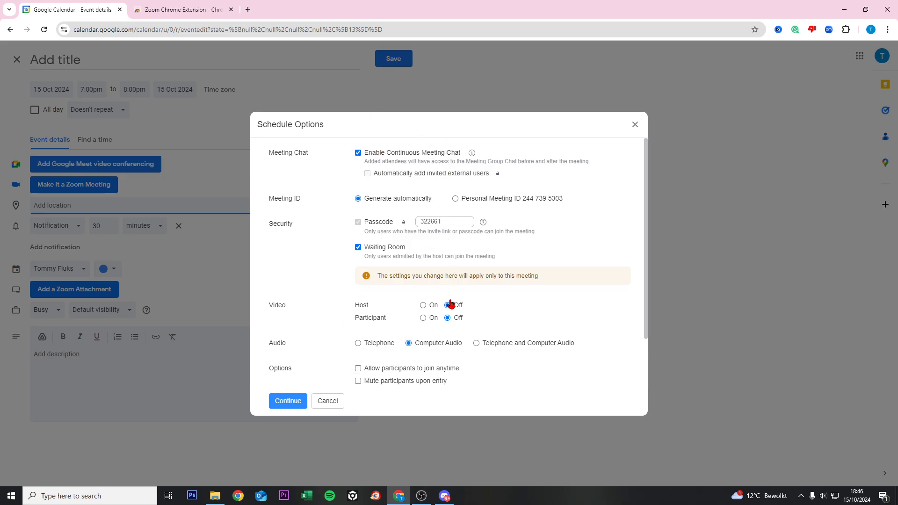
pyautogui.moveTo(453, 225); pyautogui.dragTo(341, 238)
pyautogui.click(349, 199)
pyautogui.scroll(-2, 465, 272)
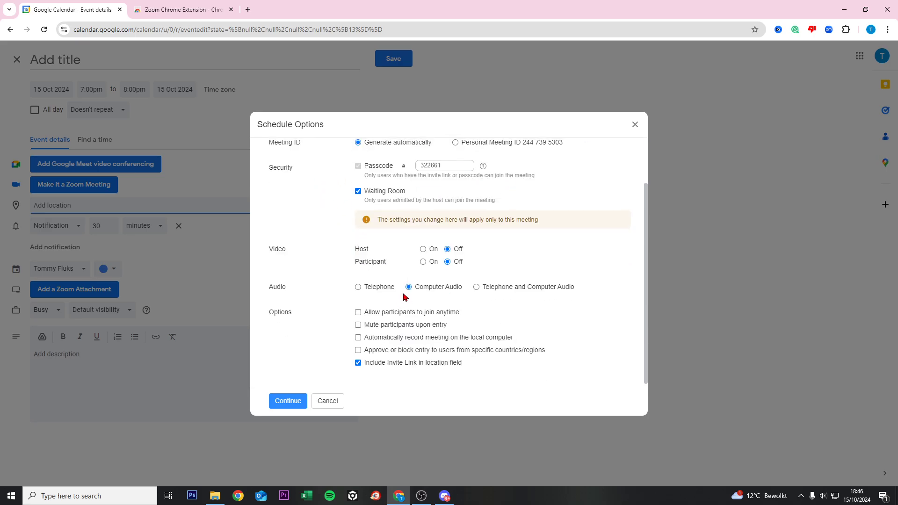
pyautogui.click(290, 401)
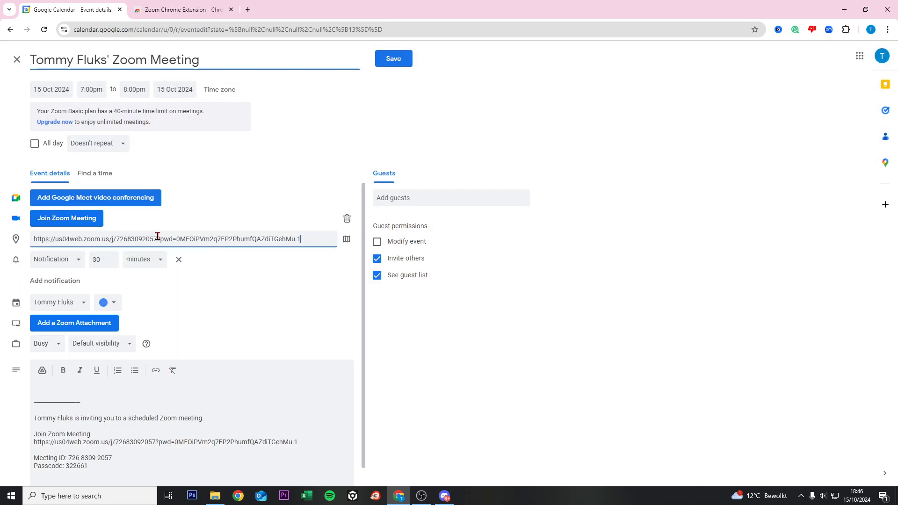
pyautogui.scroll(-1, 158, 238)
pyautogui.scroll(1, 166, 229)
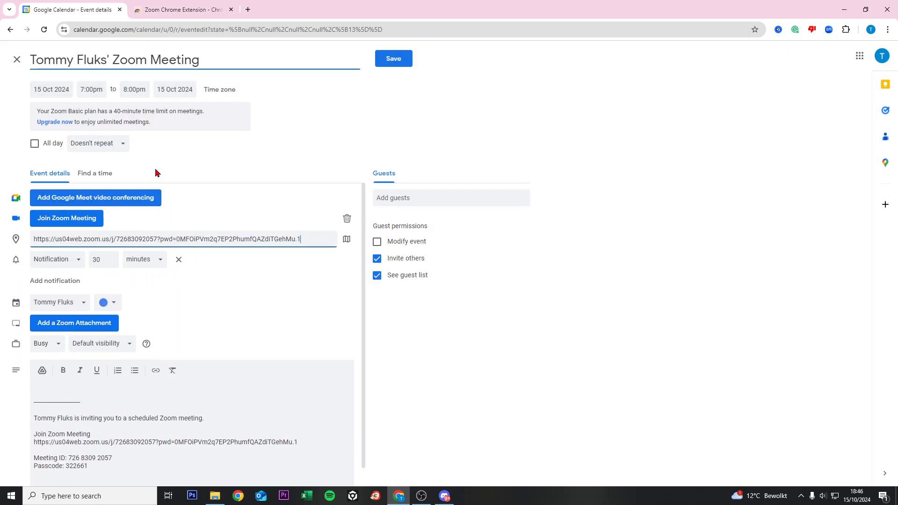
# Save the Zoom meeting and open its Tuesday 15 October 7–8pm details with the invite link.
pyautogui.click(388, 58)
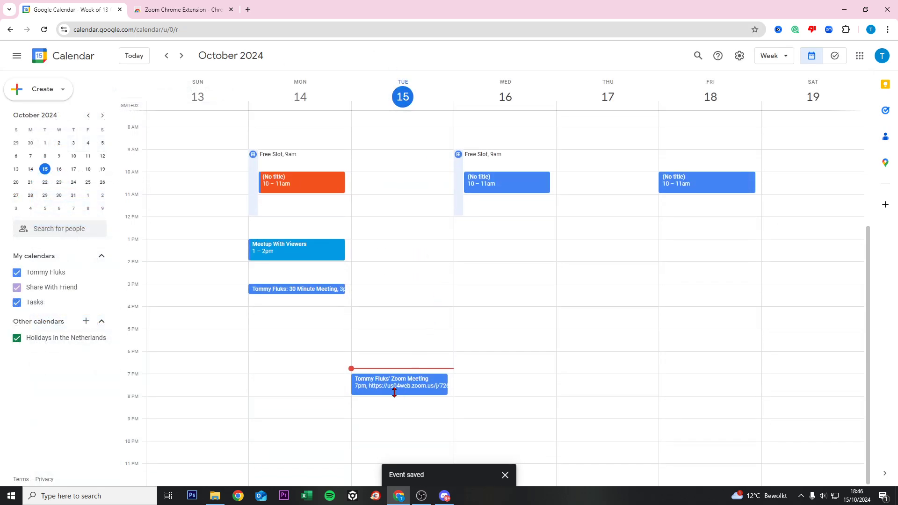
pyautogui.click(393, 391)
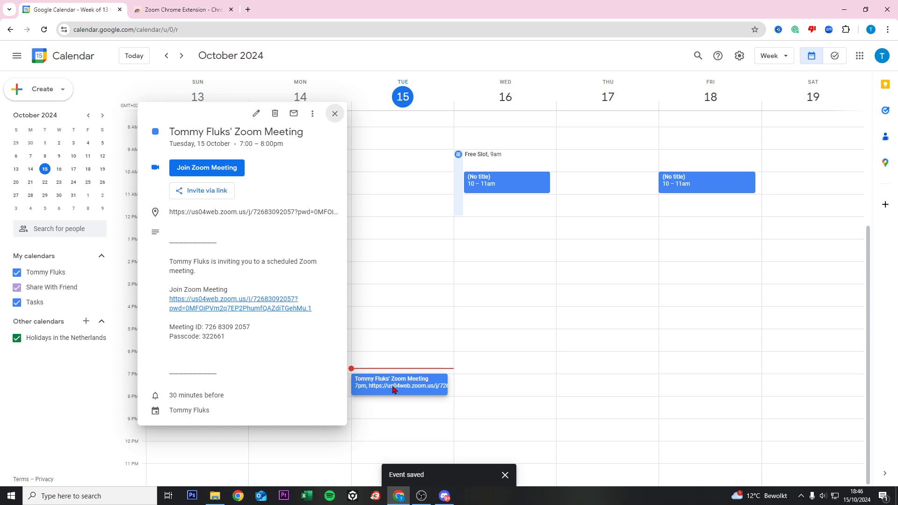